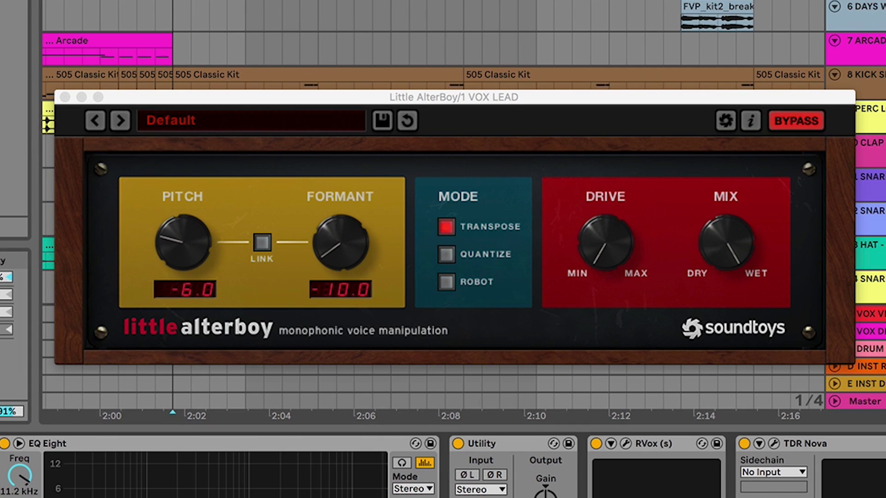
# Show the Pitch automation of Little AlterBoy on the 1 VOX LEAD track.
pyautogui.press('space')
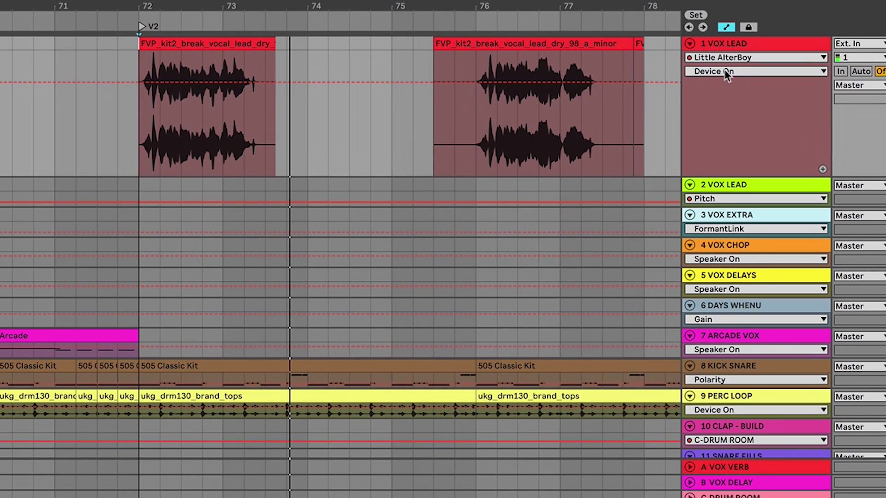
pyautogui.click(764, 74)
pyautogui.click(738, 82)
pyautogui.click(735, 71)
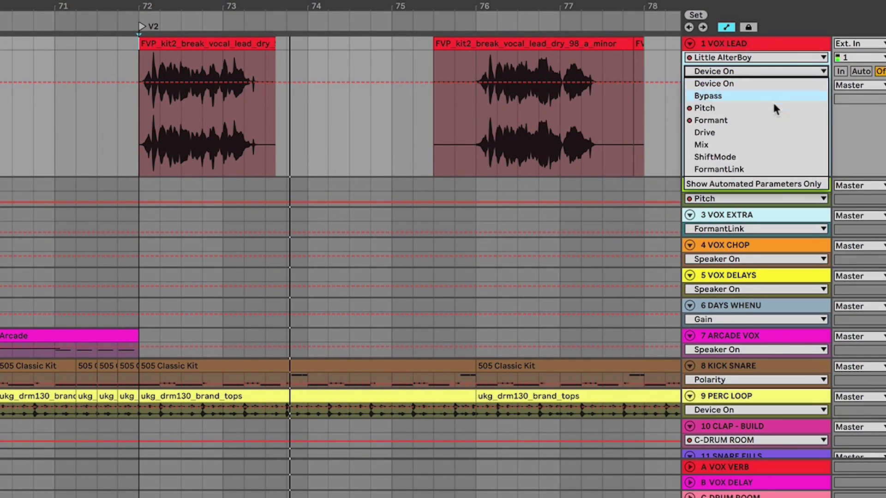
pyautogui.click(769, 105)
# Examine the lead vocal's Pitch automation between bars 80 and 86, playing the chopped phrases around bars 81 and 83.
pyautogui.hscroll(5, 531, 132)
pyautogui.scroll(-5, 533, 139)
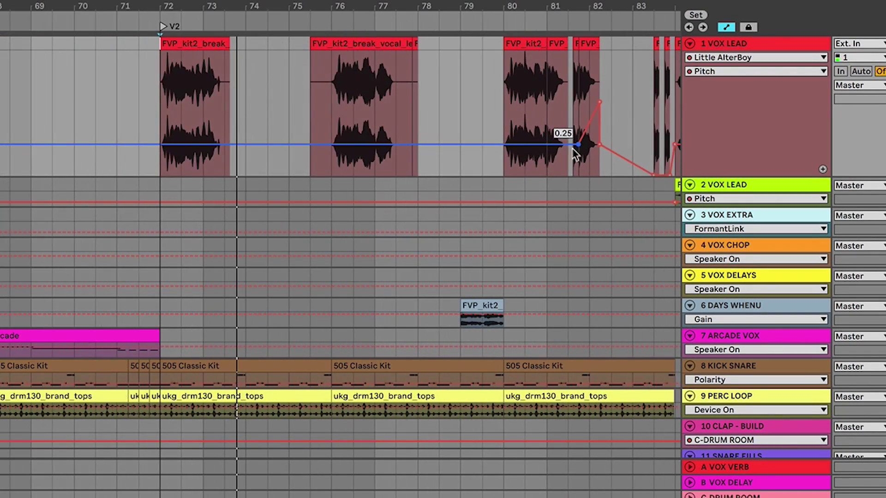
pyautogui.scroll(3, 584, 138)
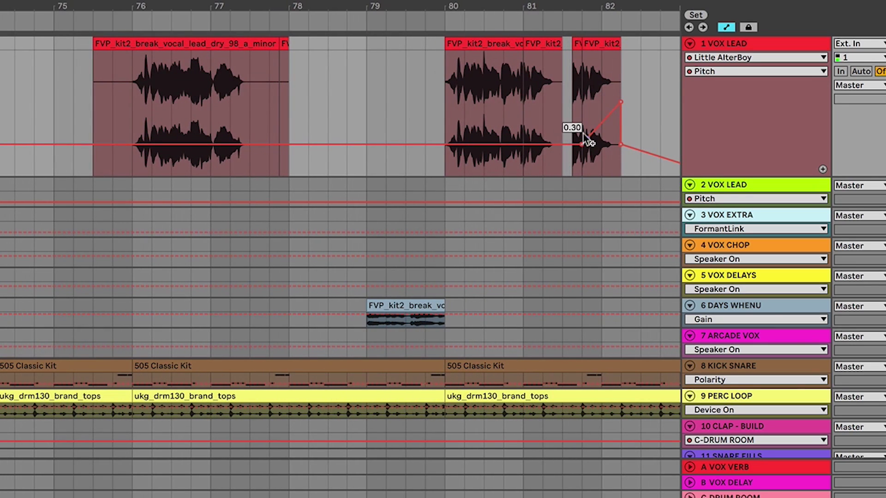
pyautogui.hscroll(8, 584, 134)
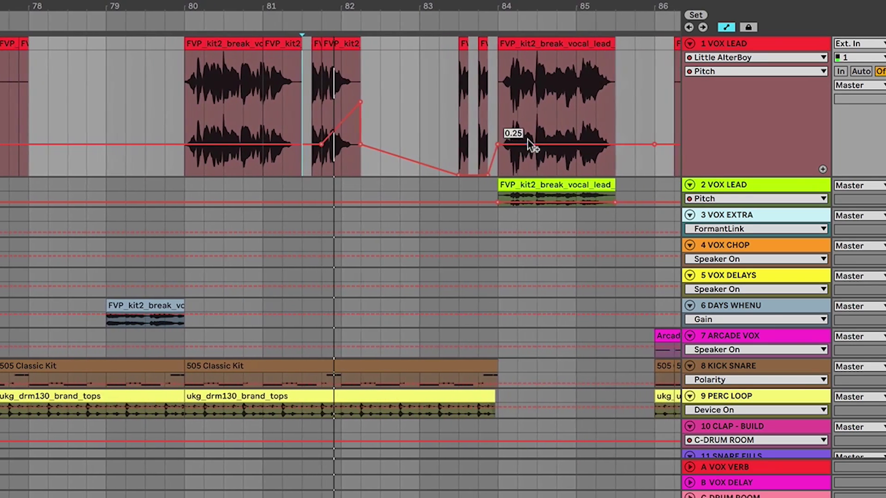
pyautogui.hscroll(3, 528, 140)
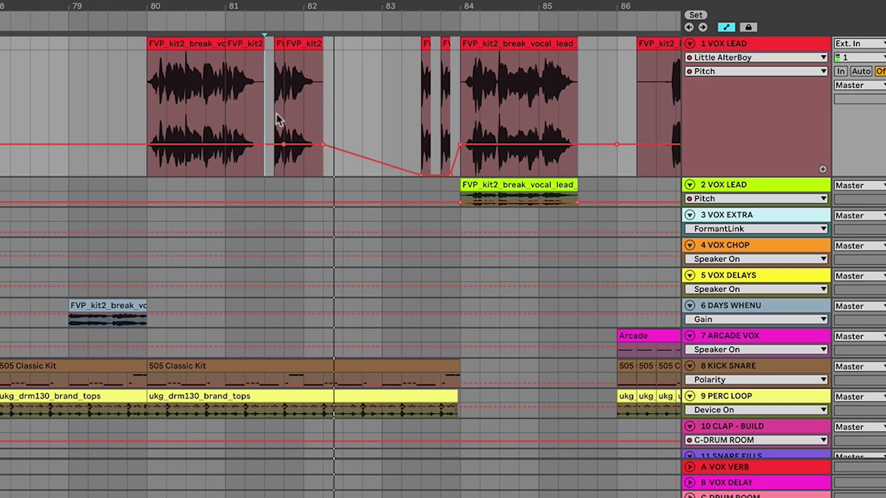
pyautogui.press('space')
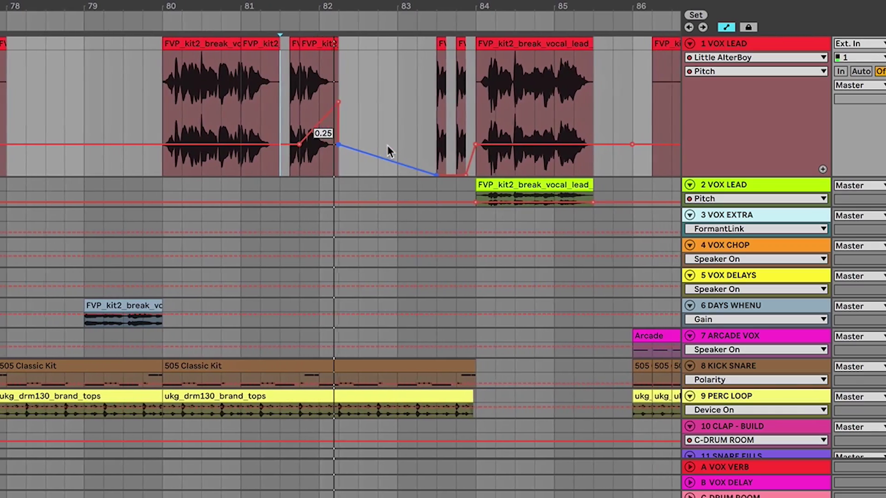
pyautogui.press('space')
pyautogui.click(388, 134)
pyautogui.press('space')
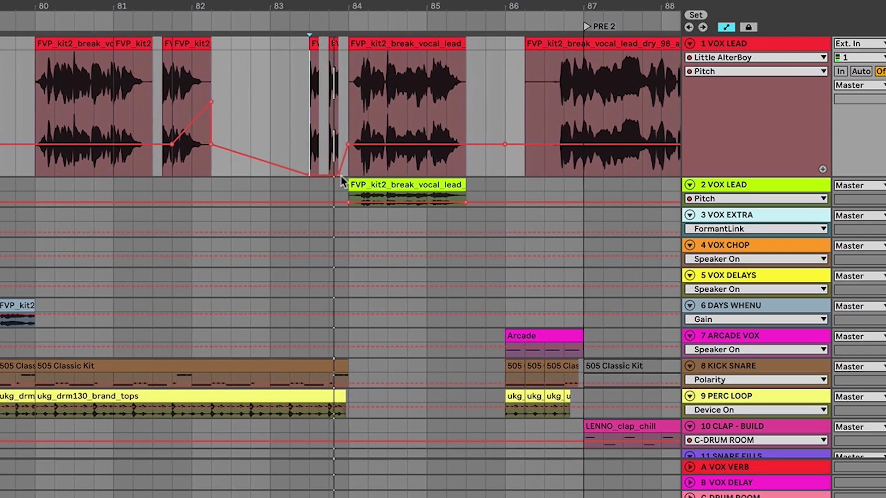
# Switch the lead vocal's automation display to Formant and examine its curve up to the DROP marker at bar 95.
pyautogui.click(755, 71)
pyautogui.click(753, 119)
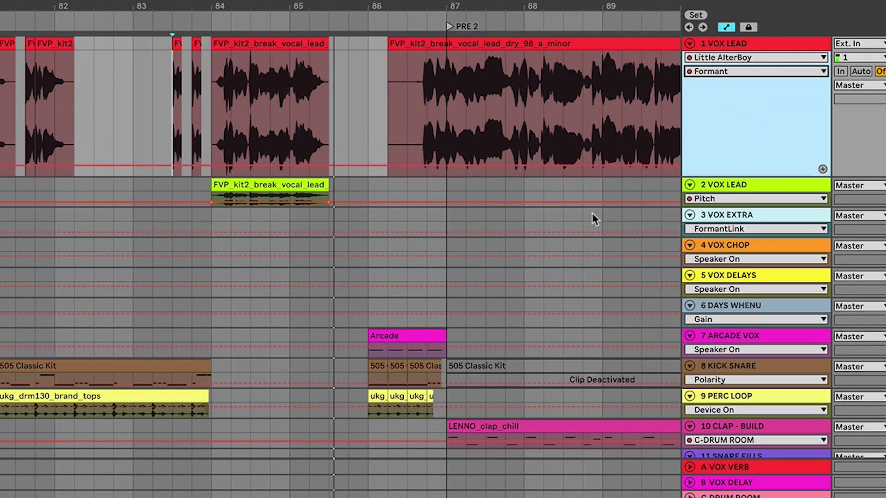
pyautogui.hscroll(5, 467, 146)
pyautogui.scroll(-3, 476, 132)
pyautogui.hscroll(6, 478, 120)
pyautogui.scroll(1, 478, 121)
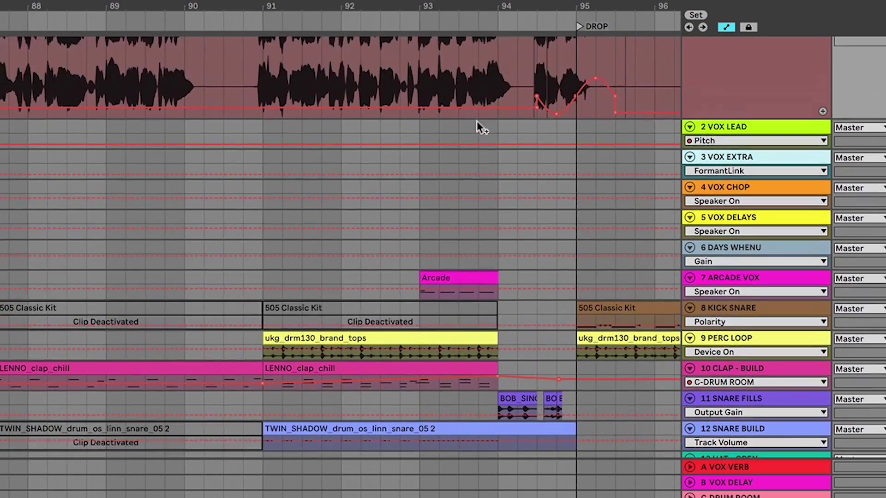
pyautogui.scroll(2, 477, 121)
pyautogui.hscroll(4, 467, 123)
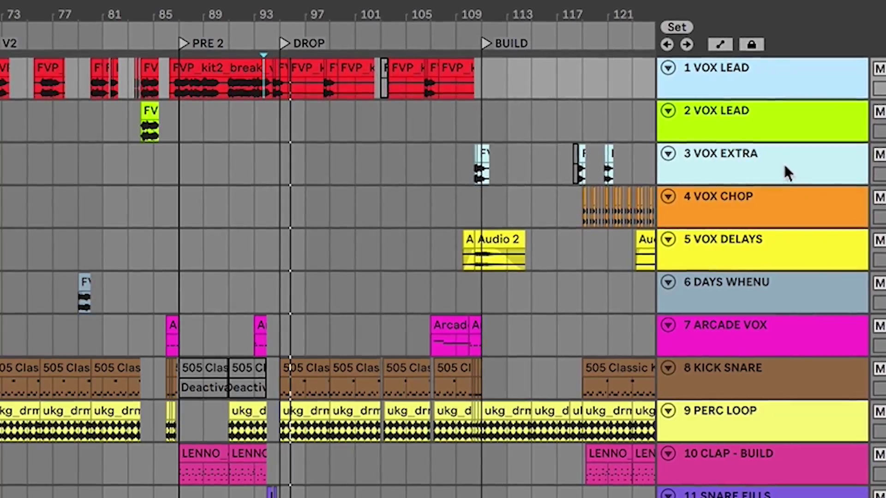
# Reveal the 1 VOX LEAD automation again and display the Mixer's B-VOX DELAY send.
pyautogui.doubleClick(735, 74)
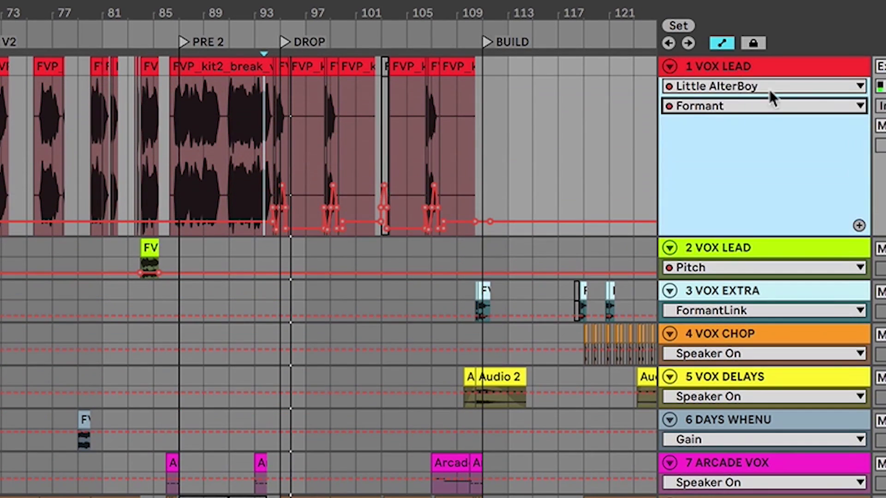
pyautogui.click(769, 86)
pyautogui.click(683, 224)
pyautogui.click(752, 106)
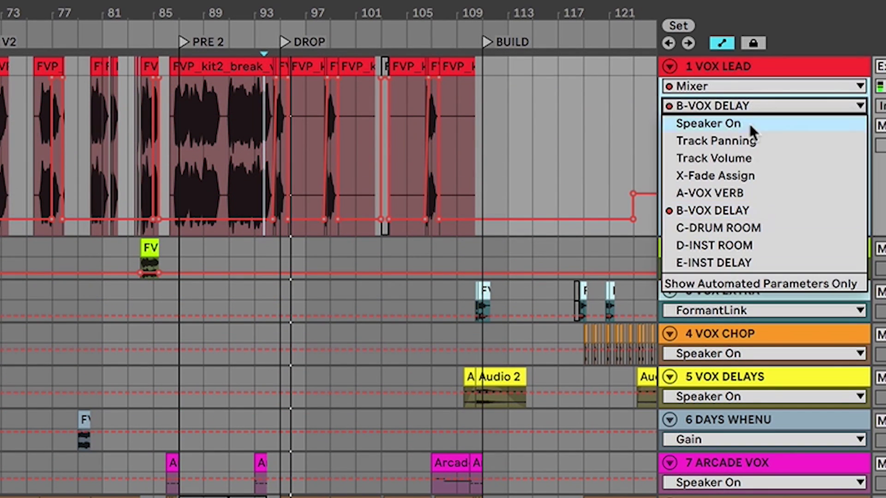
pyautogui.click(754, 210)
# Play the lead vocal's delay throw leading into the DROP marker at bar 56.
pyautogui.hscroll(-10, 395, 197)
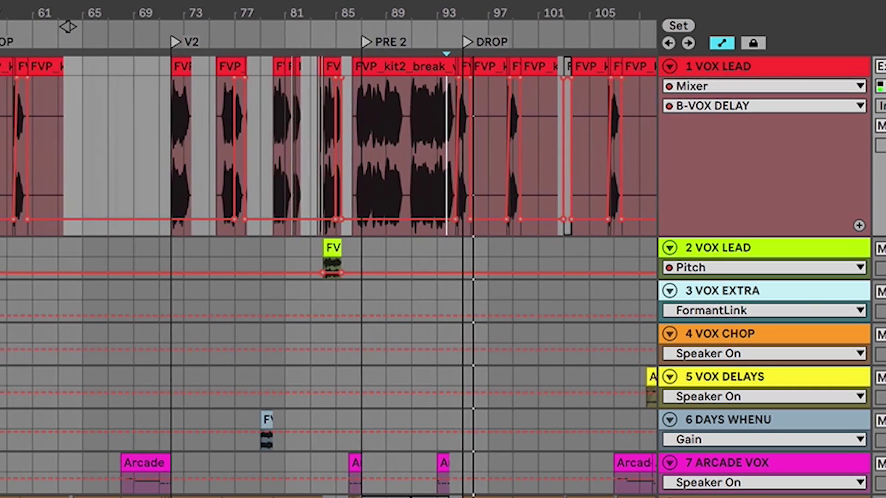
pyautogui.scroll(6, 176, 176)
pyautogui.scroll(3, 191, 175)
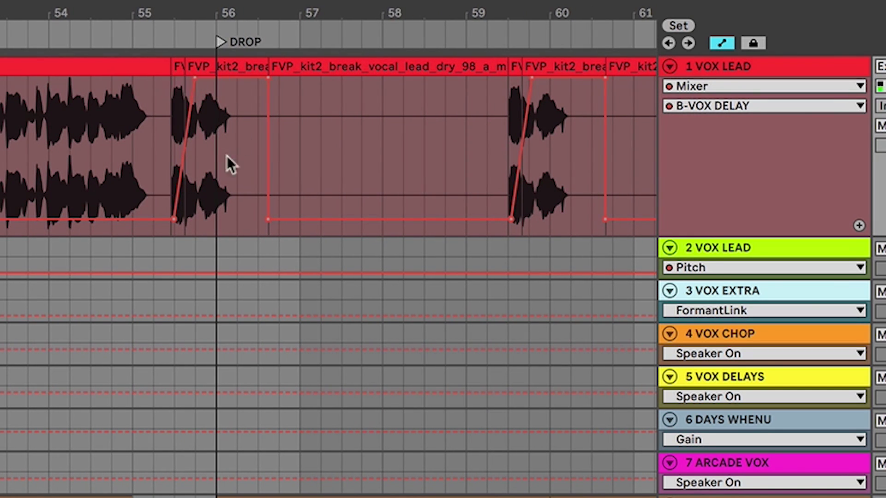
pyautogui.click(154, 162)
pyautogui.press('space')
pyautogui.hscroll(-1, 166, 159)
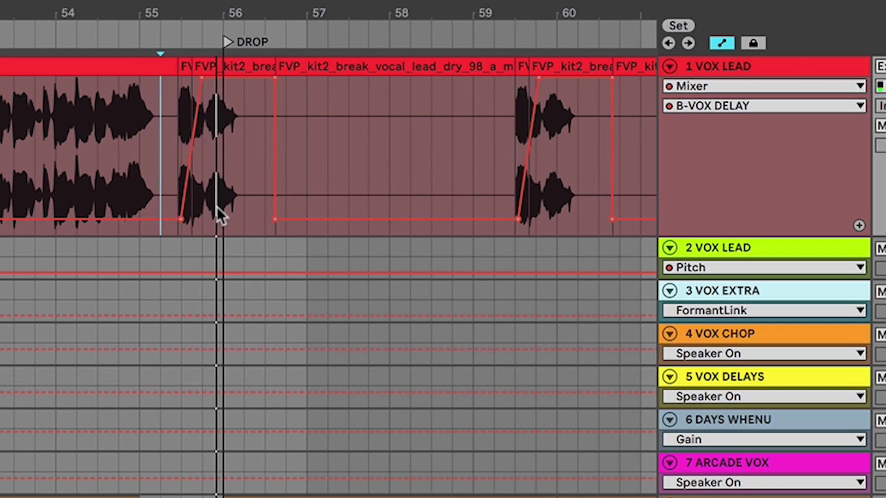
pyautogui.hscroll(-3, 220, 214)
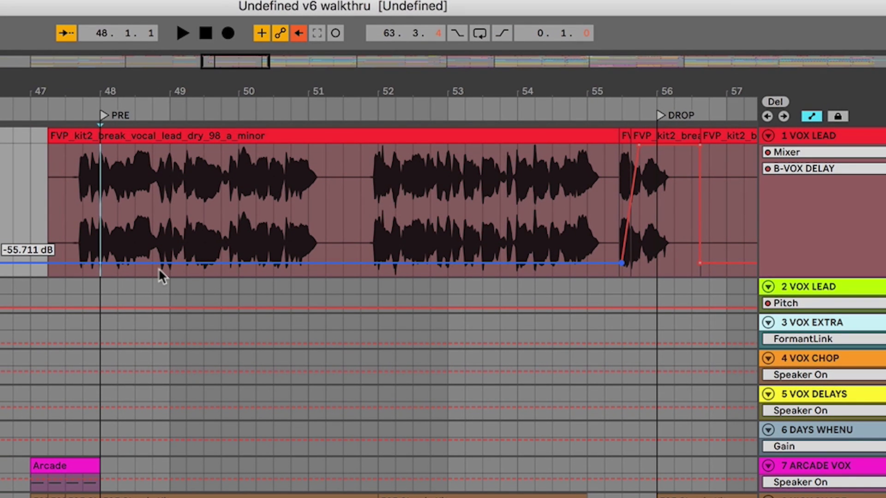
# Examine the earlier delay-send automation on the lead vocal and play the throw at bar 38 from position 37.4.1.
pyautogui.click(162, 264)
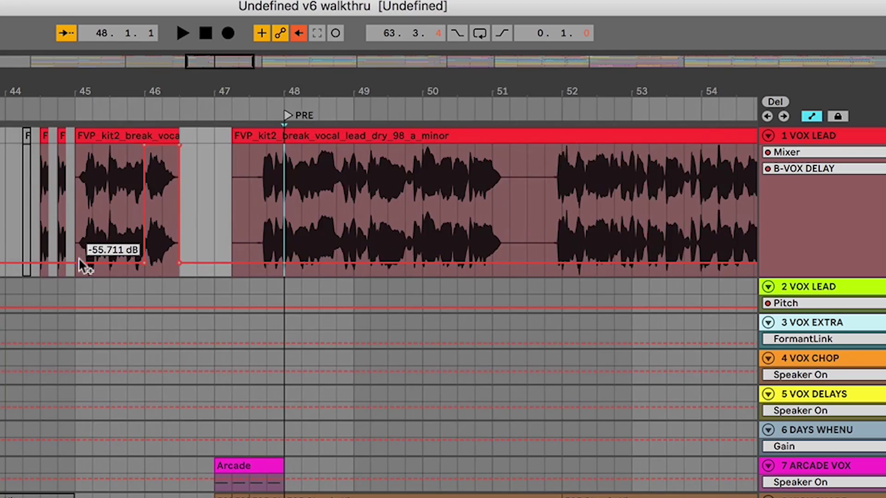
pyautogui.hscroll(-10, 78, 258)
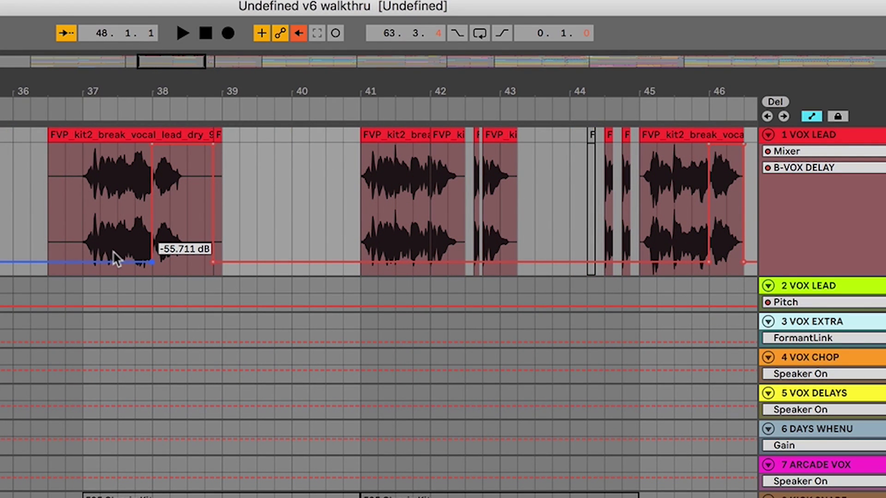
pyautogui.click(128, 198)
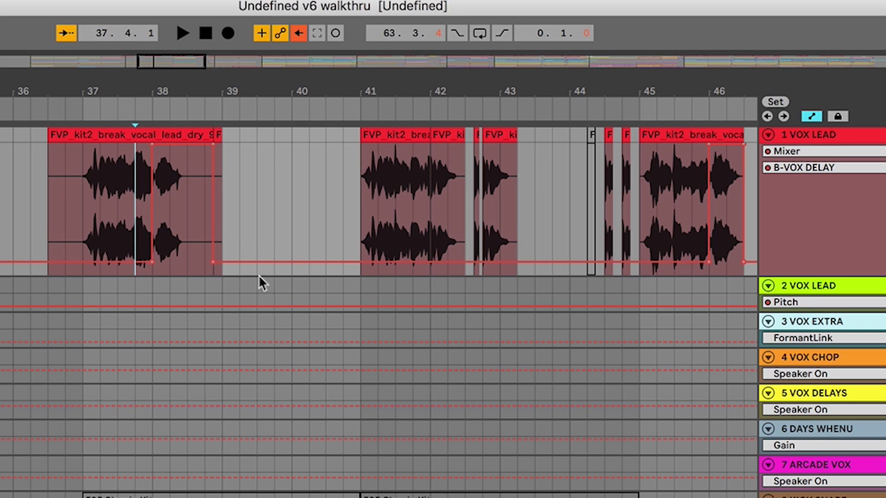
pyautogui.press('space')
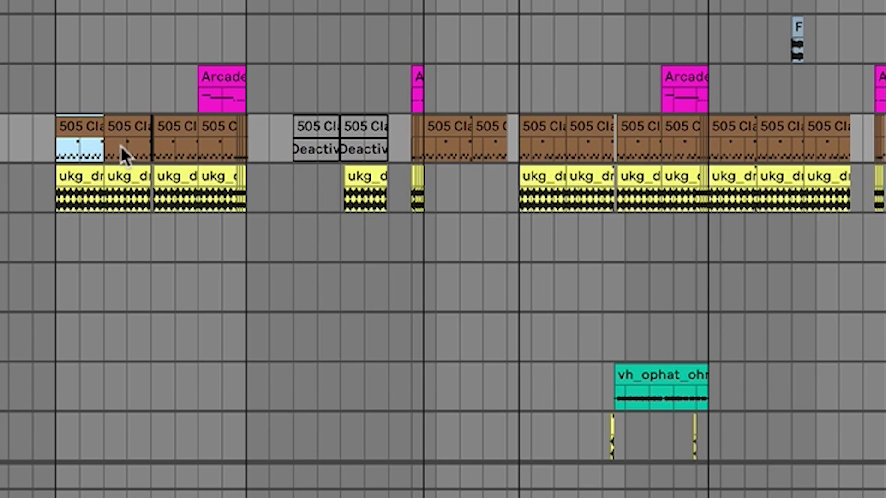
# Open the first 505 Classic Kit clip's notes for playback and shrink the clip editor to reveal the Groove Pool.
pyautogui.doubleClick(80, 130)
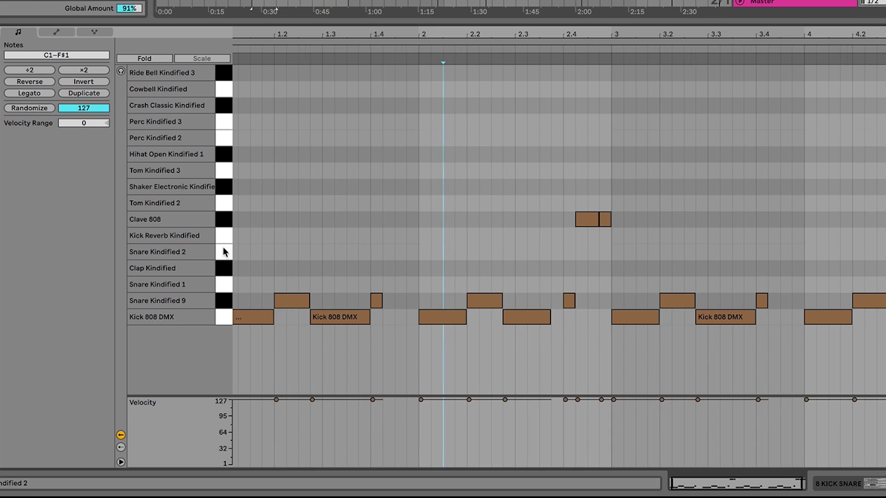
pyautogui.press('space')
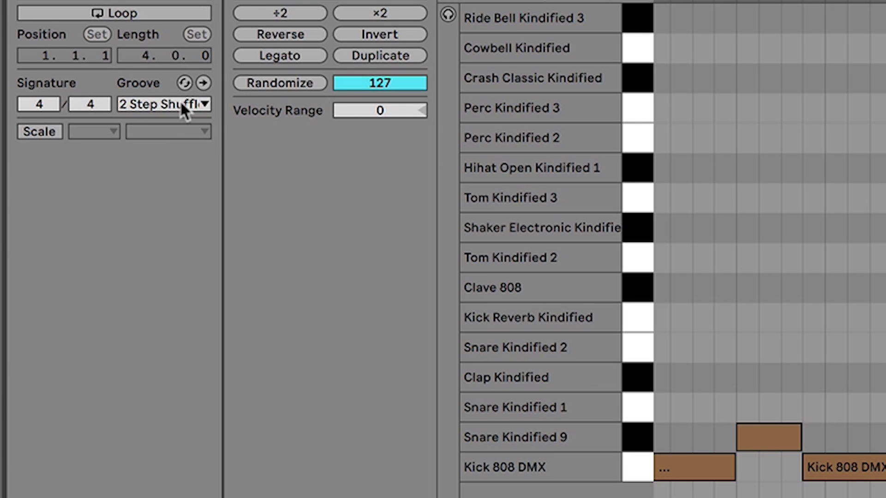
pyautogui.moveTo(271, 0); pyautogui.dragTo(269, 311)
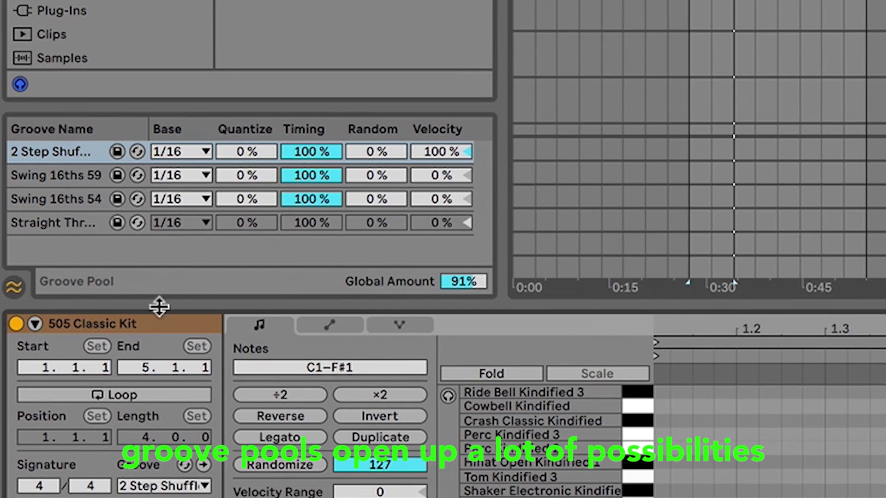